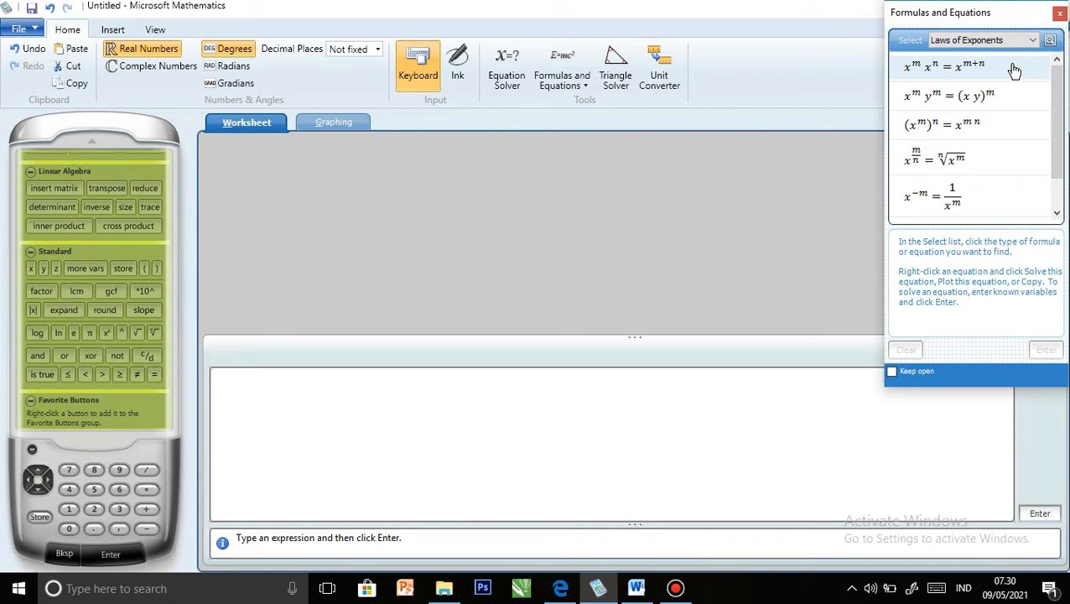
# - Copy the exponent law x^m x^n = x^(m+n) from the formula list into the expression input area
pyautogui.rightClick(1015, 72)
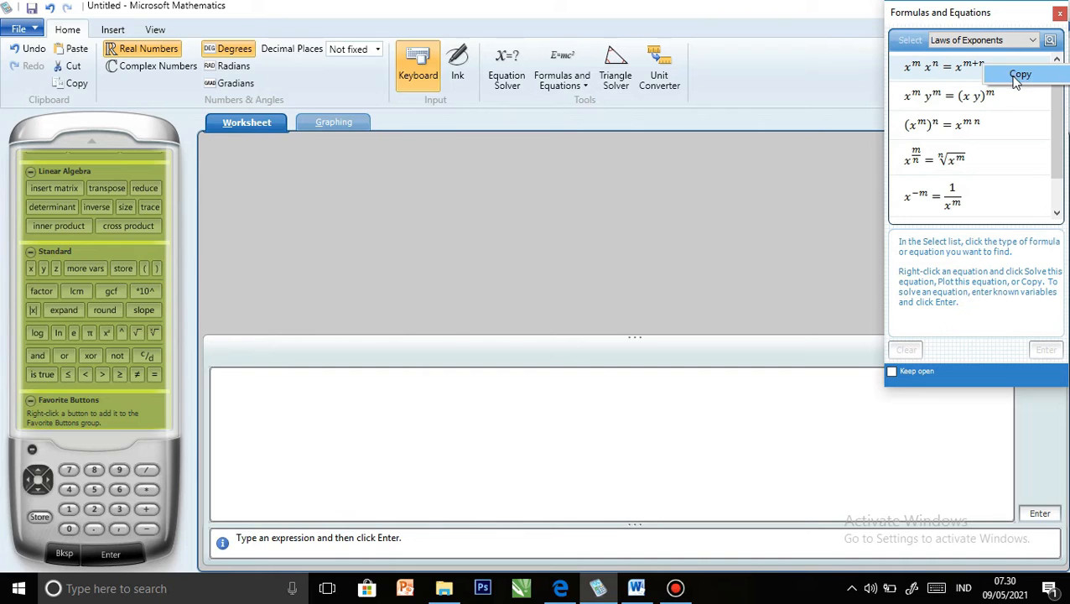
pyautogui.click(1018, 75)
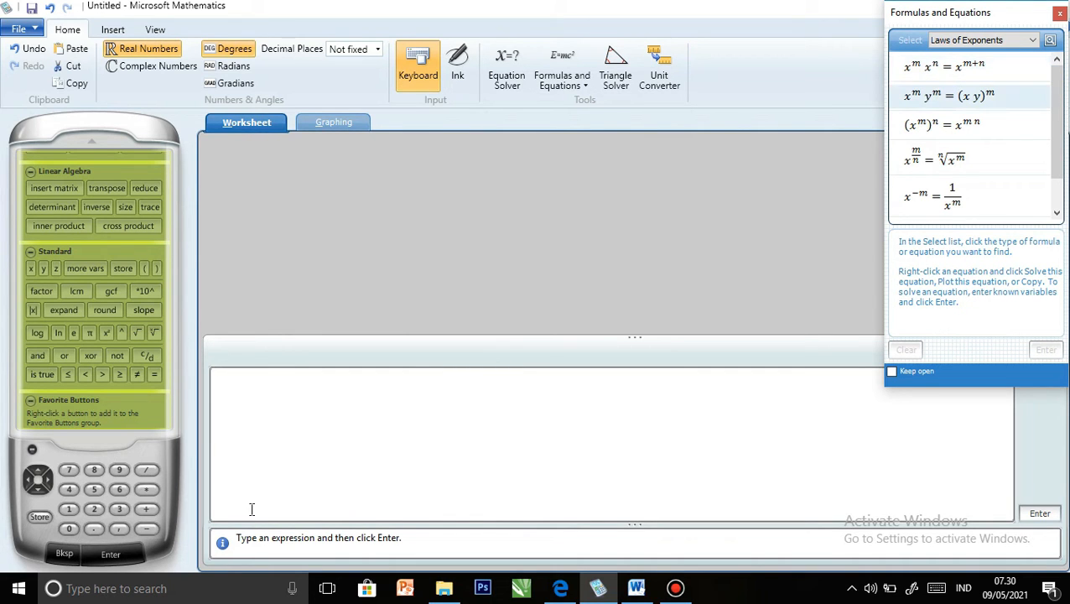
pyautogui.click(236, 398)
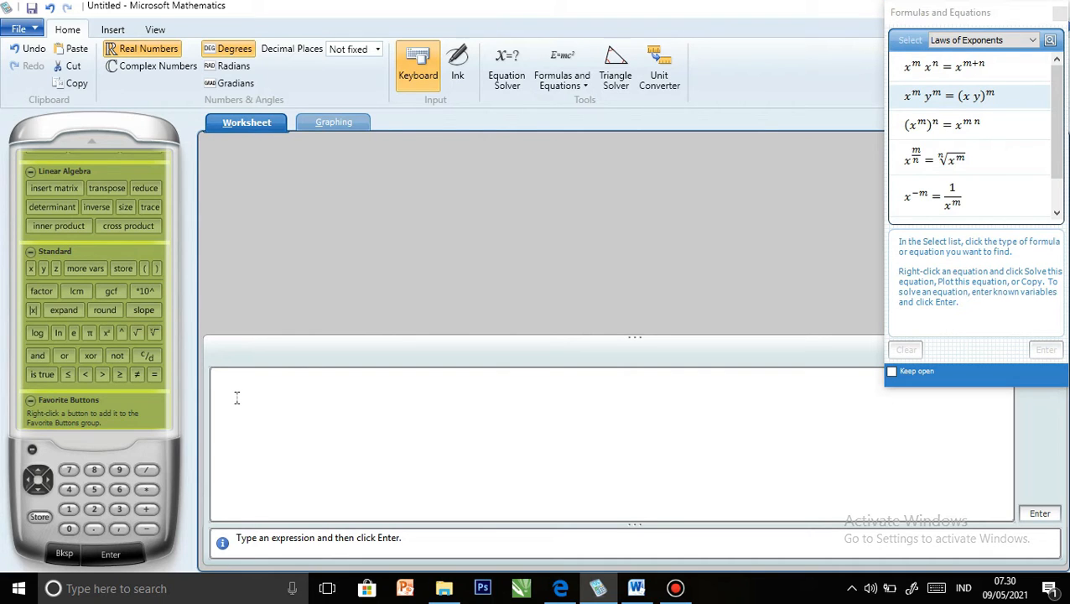
pyautogui.rightClick(236, 398)
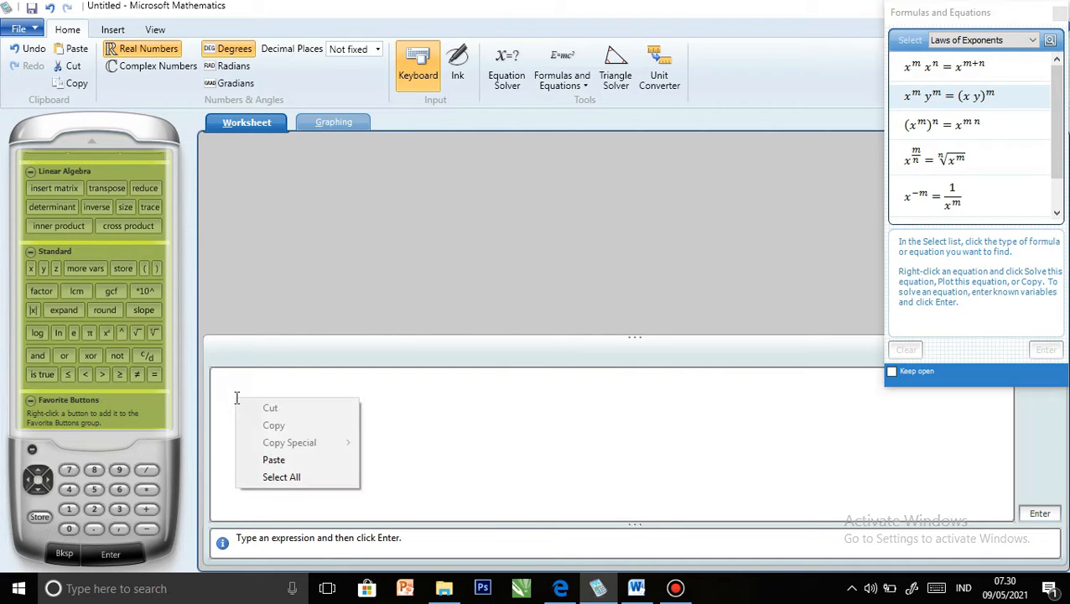
pyautogui.click(265, 460)
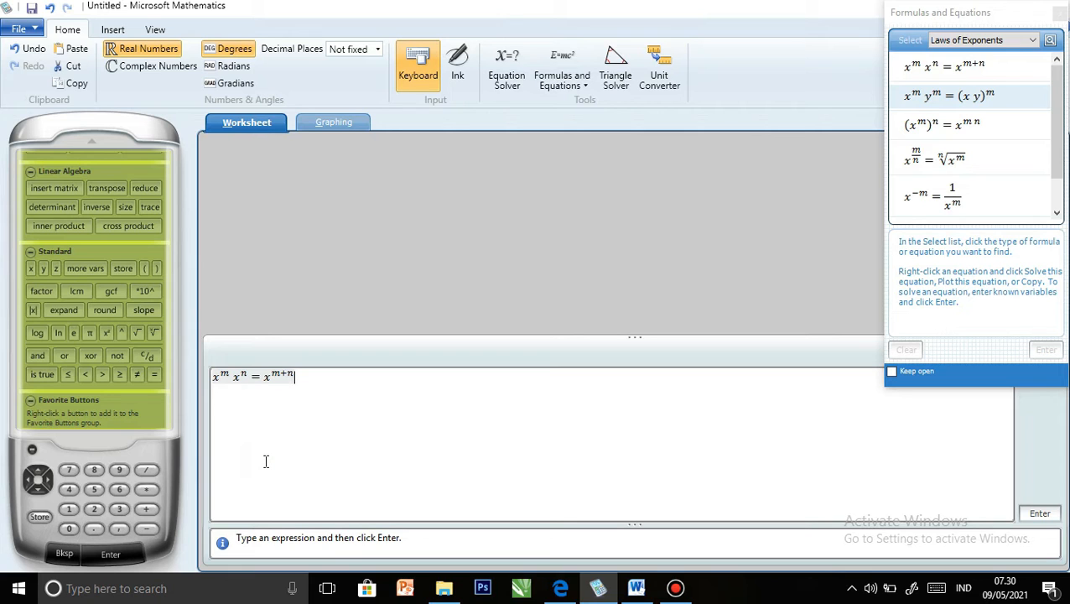
# - Remove the equals sign and the right-hand side from the pasted exponent law, leaving x^m x^n
pyautogui.press('BackSpace')
pyautogui.press('BackSpace')
pyautogui.press('BackSpace')
pyautogui.press('BackSpace')
pyautogui.press('BackSpace')
pyautogui.press('Left')
pyautogui.press('Delete')
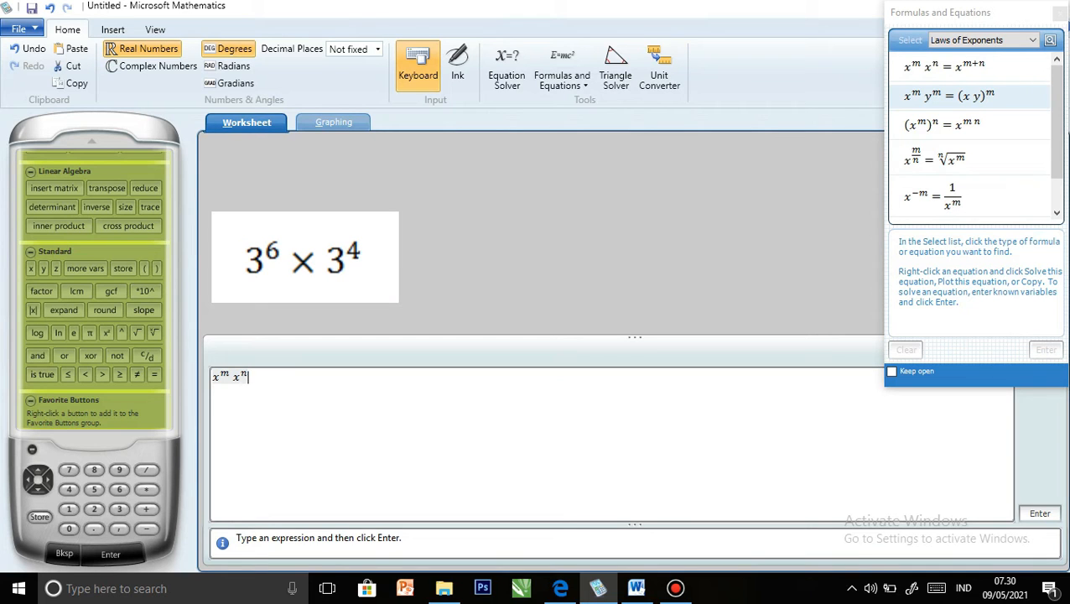
# - Replace both bases with 3 and the exponents with 6 and 4, making the expression 3^6 3^4
pyautogui.doubleClick(216, 375)
pyautogui.write('3')
pyautogui.doubleClick(238, 376)
pyautogui.press('BackSpace')
pyautogui.write('3')
pyautogui.click(225, 377)
pyautogui.write('6 34')
pyautogui.click(242, 376)
pyautogui.press('BackSpace')
pyautogui.write('4')
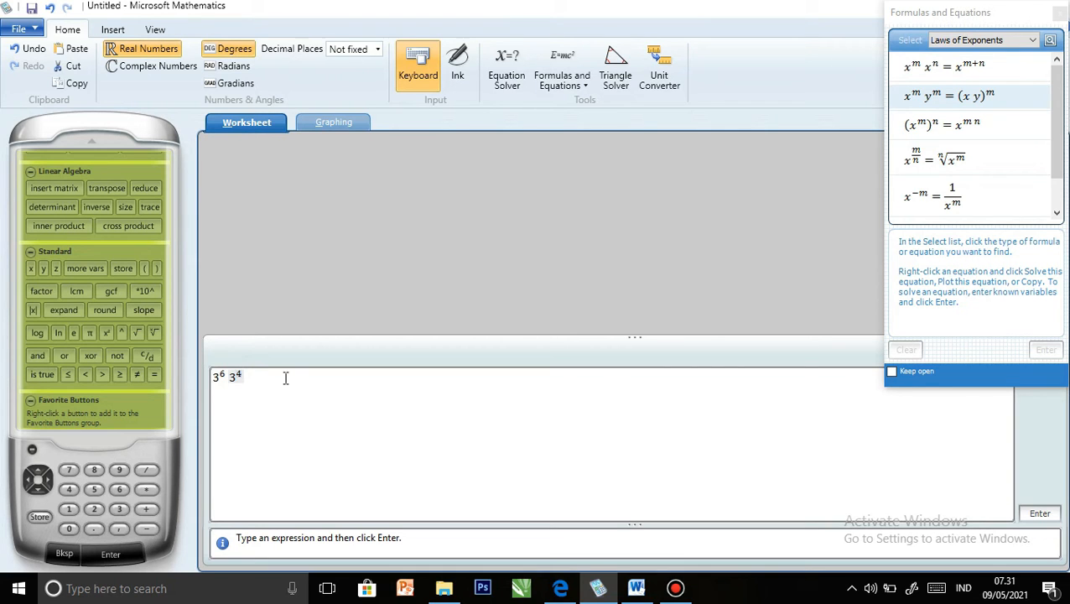
# - Evaluate the power product in the worksheet and expand its solution steps
pyautogui.click(1040, 514)
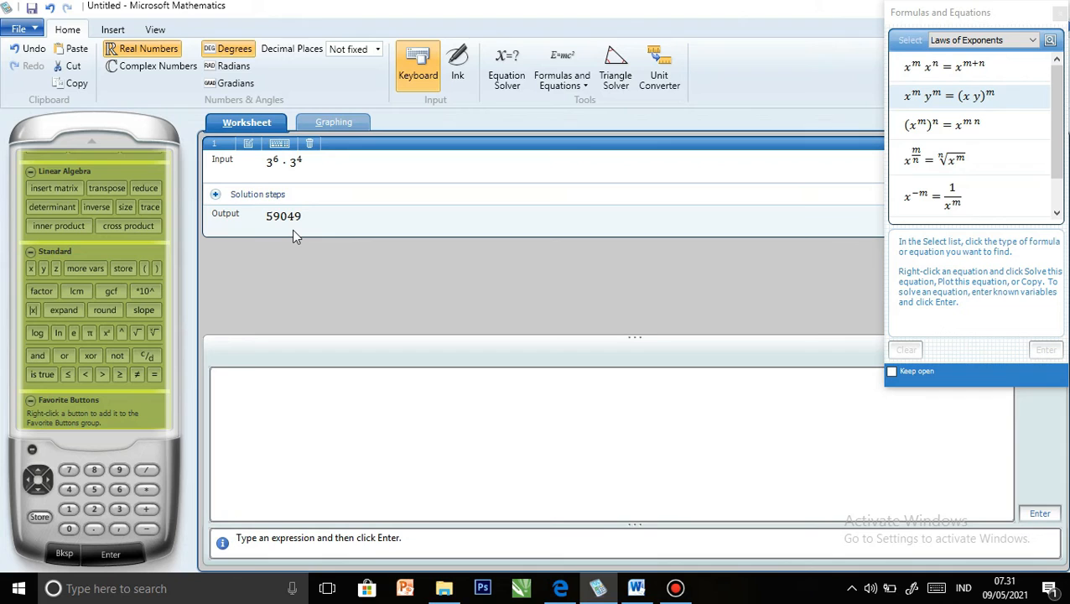
pyautogui.click(256, 200)
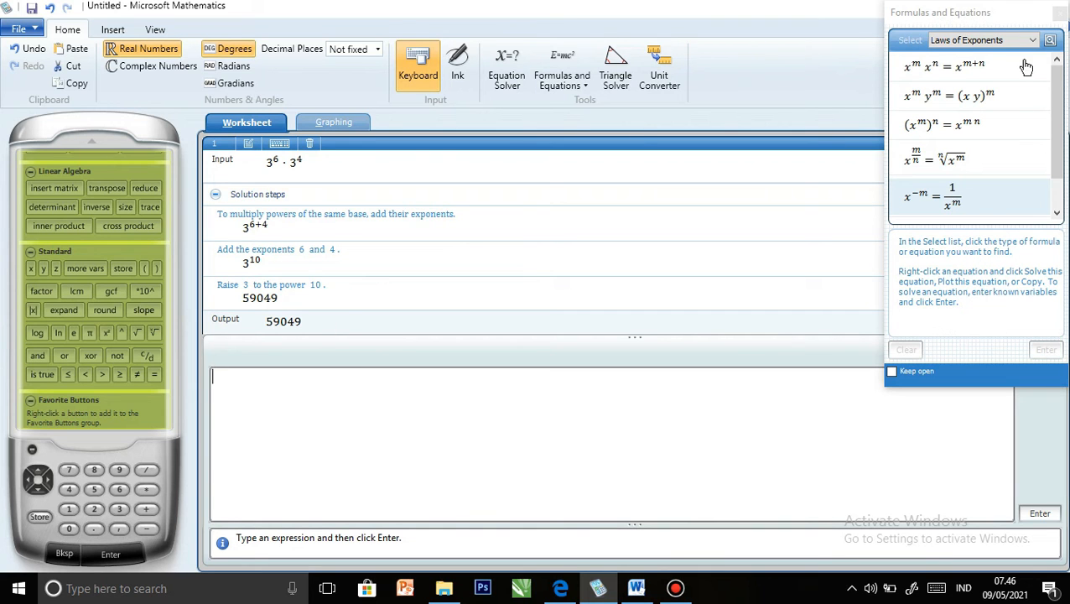
pyautogui.click(1005, 177)
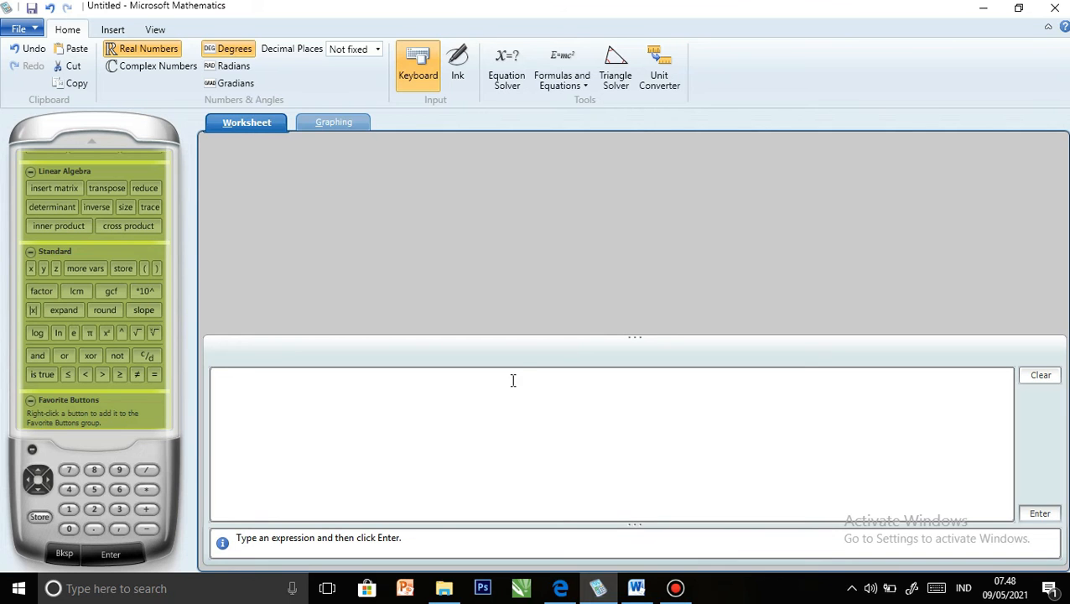
# - Open the Properties of Logarithms formulas, look through the whole list and return to its start
pyautogui.click(558, 87)
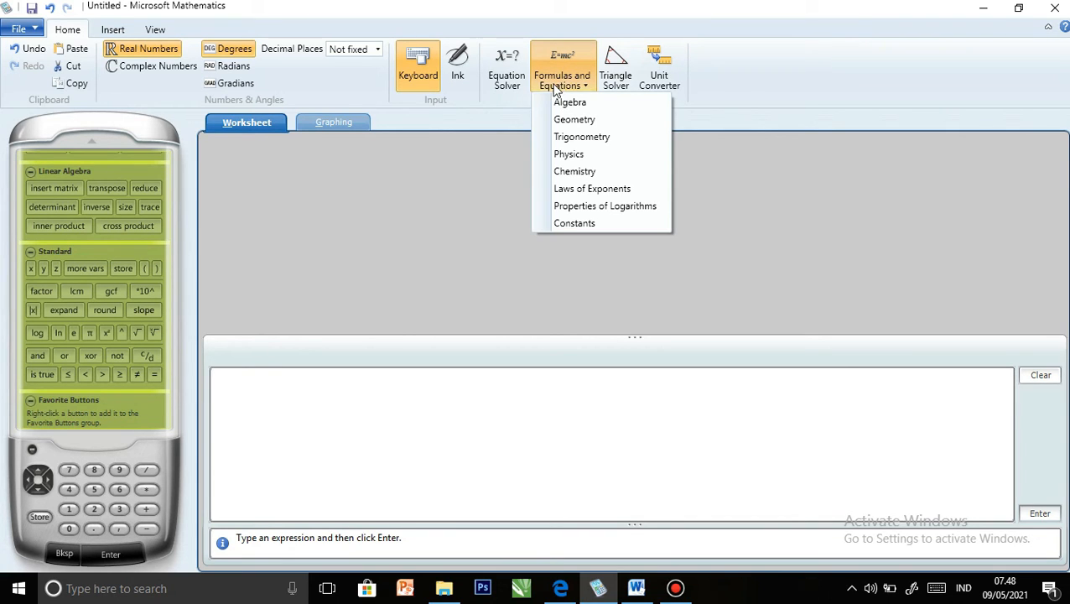
pyautogui.click(564, 207)
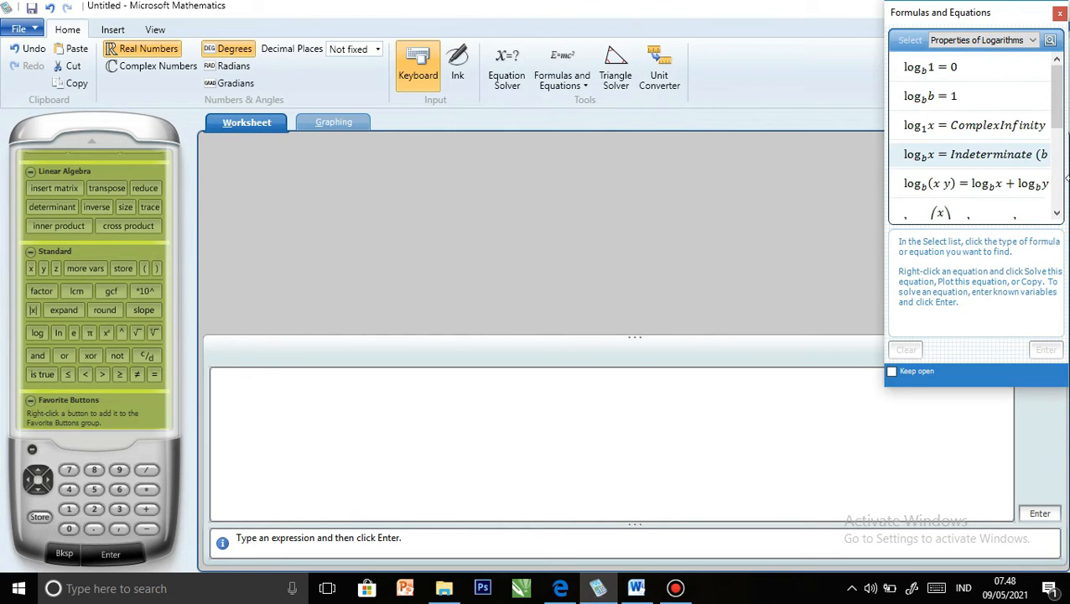
pyautogui.scroll(-5, 1060, 184)
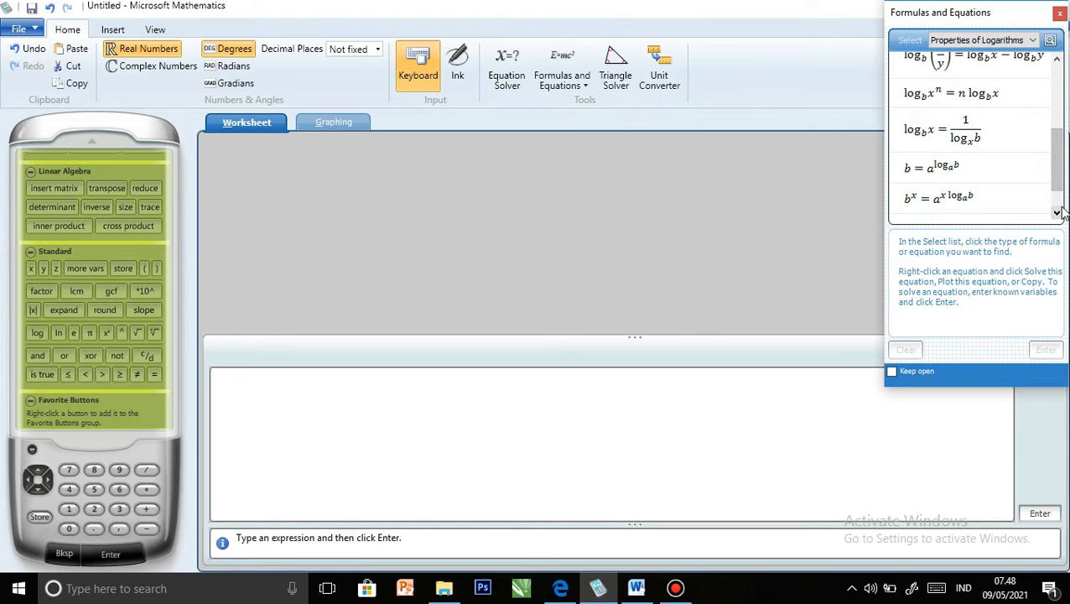
pyautogui.scroll(-1, 1058, 168)
pyautogui.moveTo(1057, 138); pyautogui.dragTo(1059, 74)
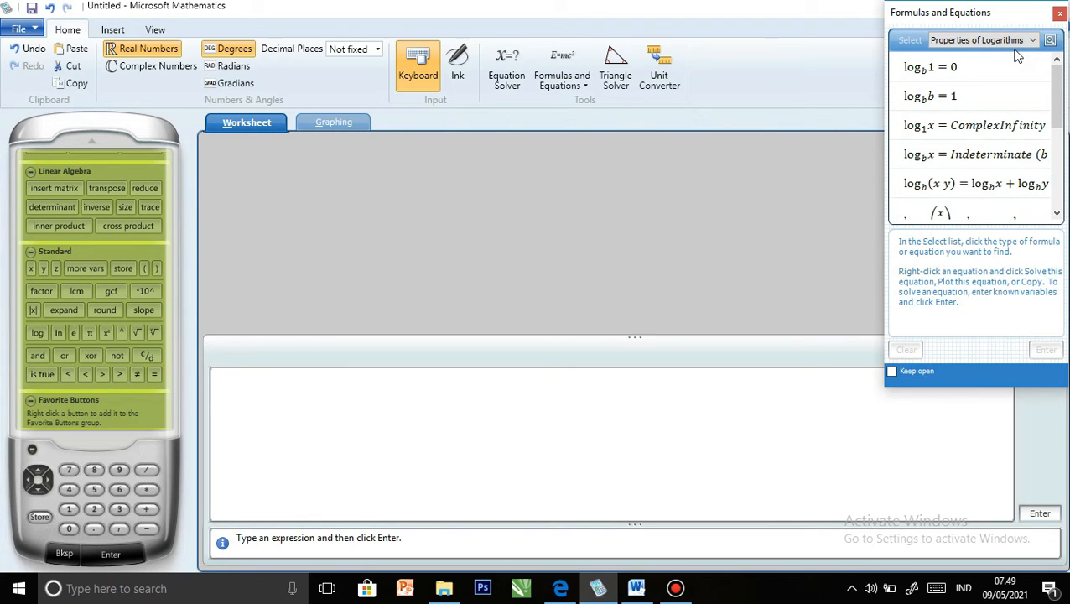
# - Copy the identity log_b b = 1 from the formula list into the empty expression input area
pyautogui.rightClick(953, 107)
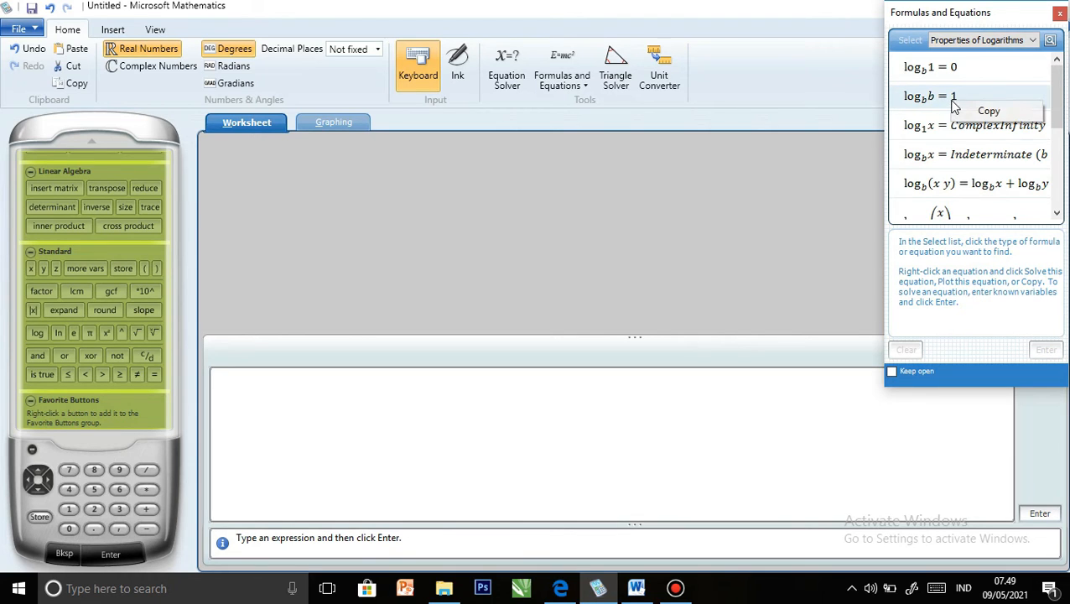
pyautogui.click(968, 112)
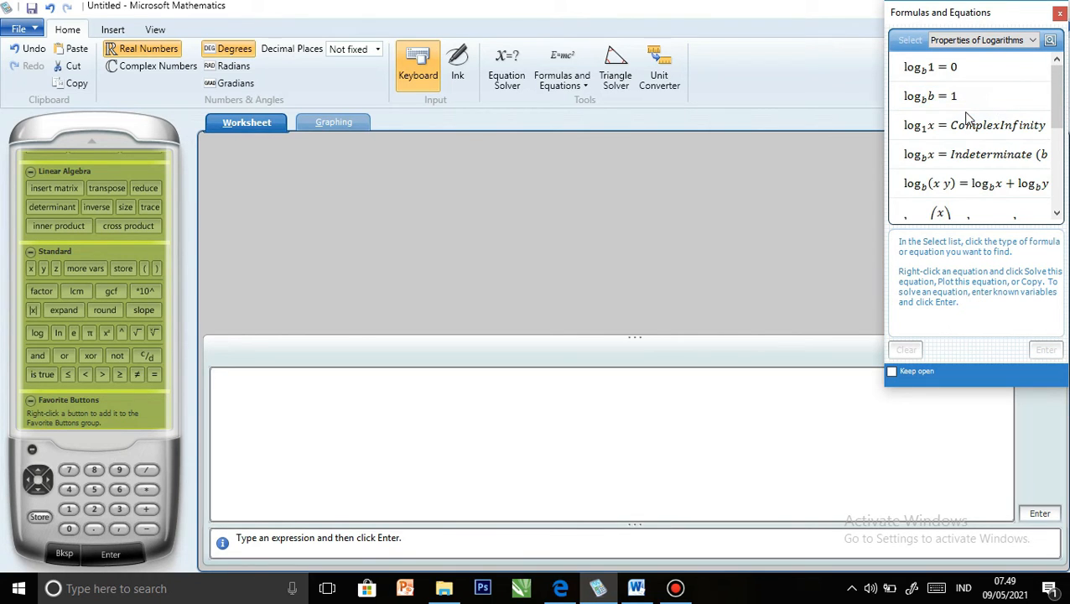
pyautogui.click(220, 370)
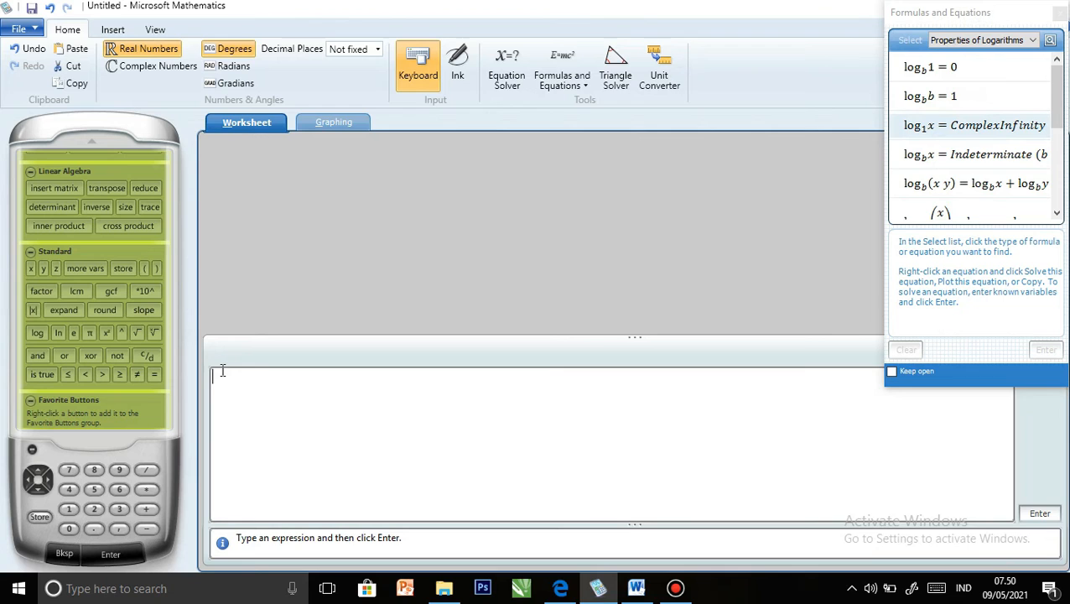
pyautogui.rightClick(222, 371)
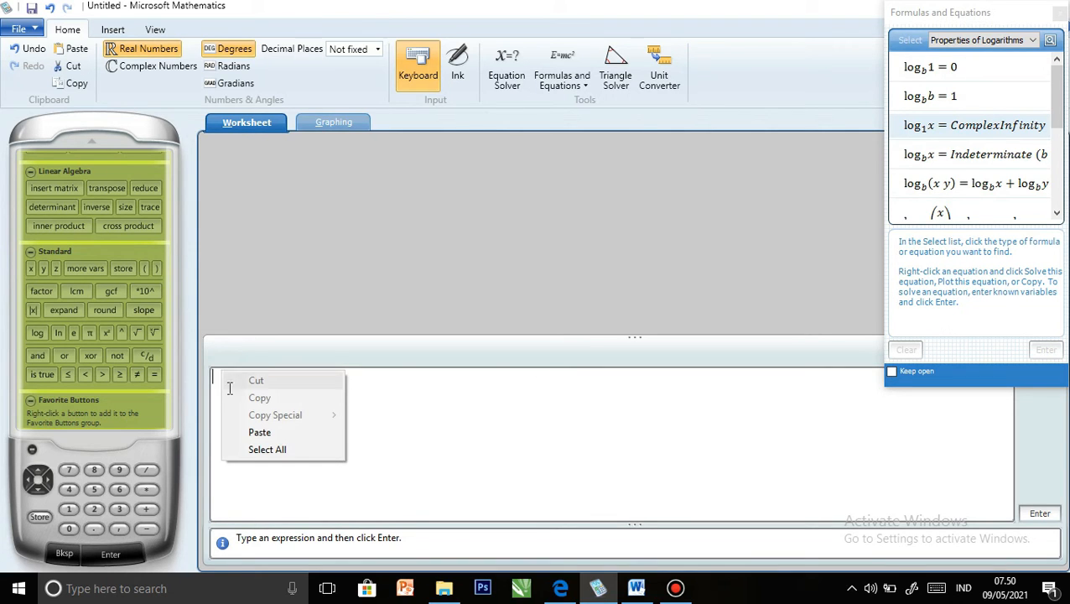
pyautogui.click(251, 433)
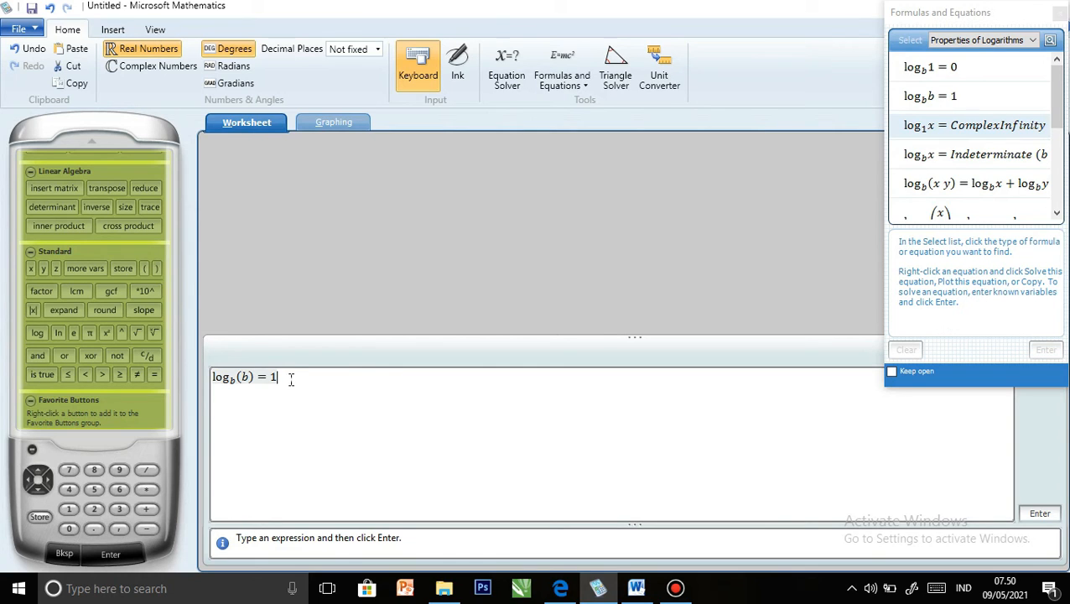
# - Remove "= 1" from the identity, set both the base and the argument to 15, and evaluate log_15(15)
pyautogui.press('BackSpace')
pyautogui.press('BackSpace')
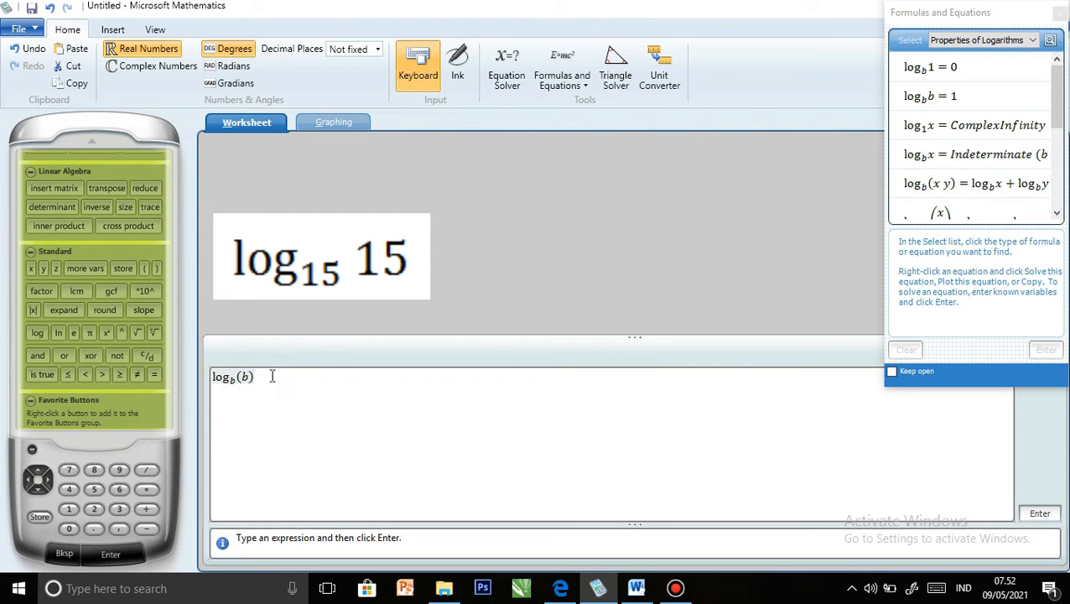
pyautogui.click(234, 382)
pyautogui.press('BackSpace')
pyautogui.write('15')
pyautogui.click(254, 378)
pyautogui.press('BackSpace')
pyautogui.write('15')
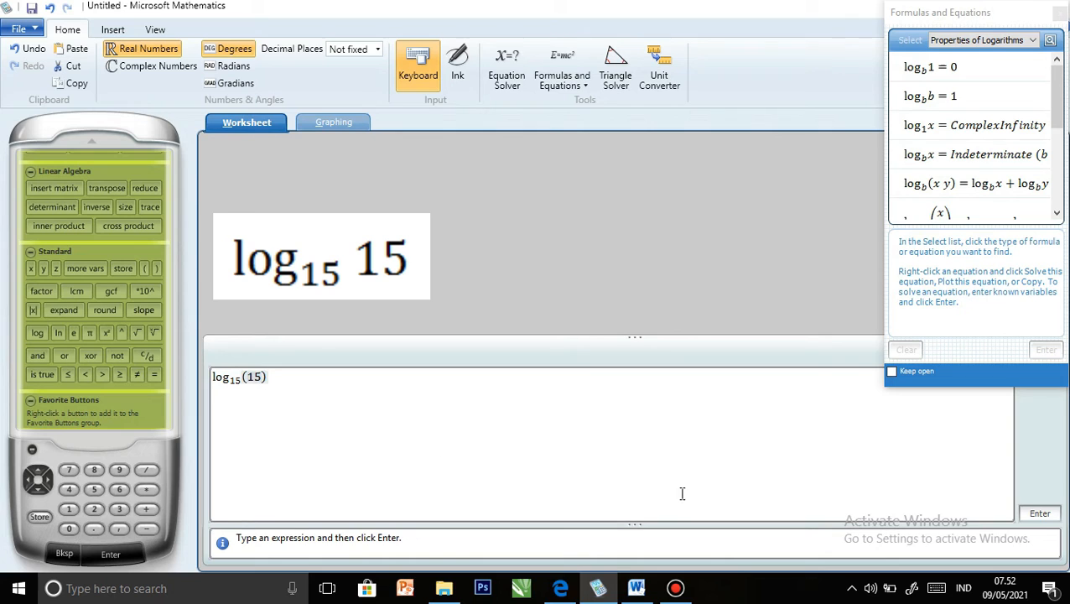
pyautogui.click(1038, 520)
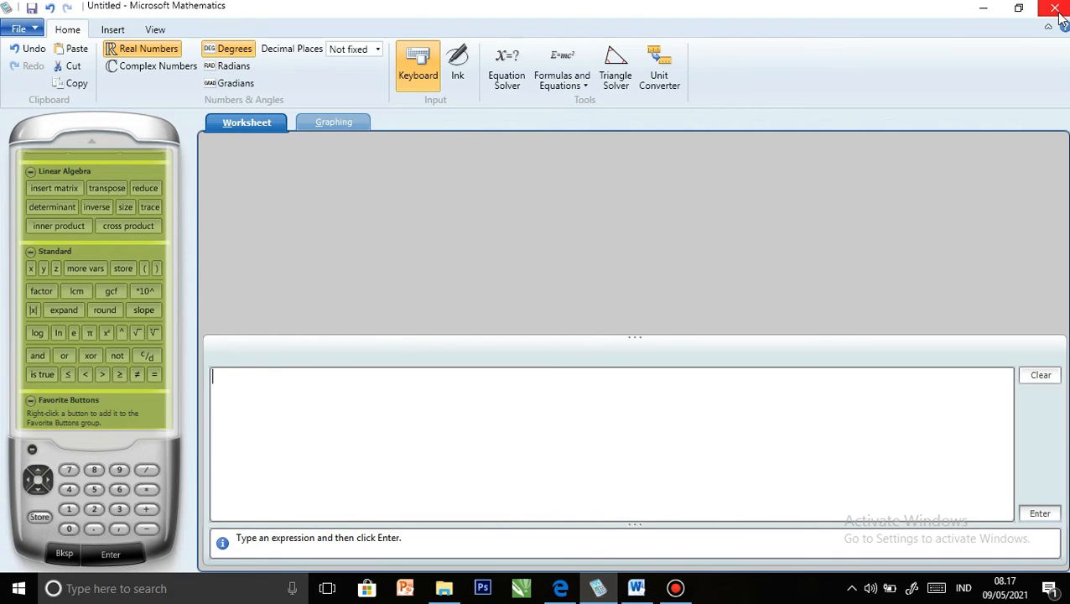
# - Open the Constants collection, look through the listed constants and return to pi at the start
pyautogui.click(559, 76)
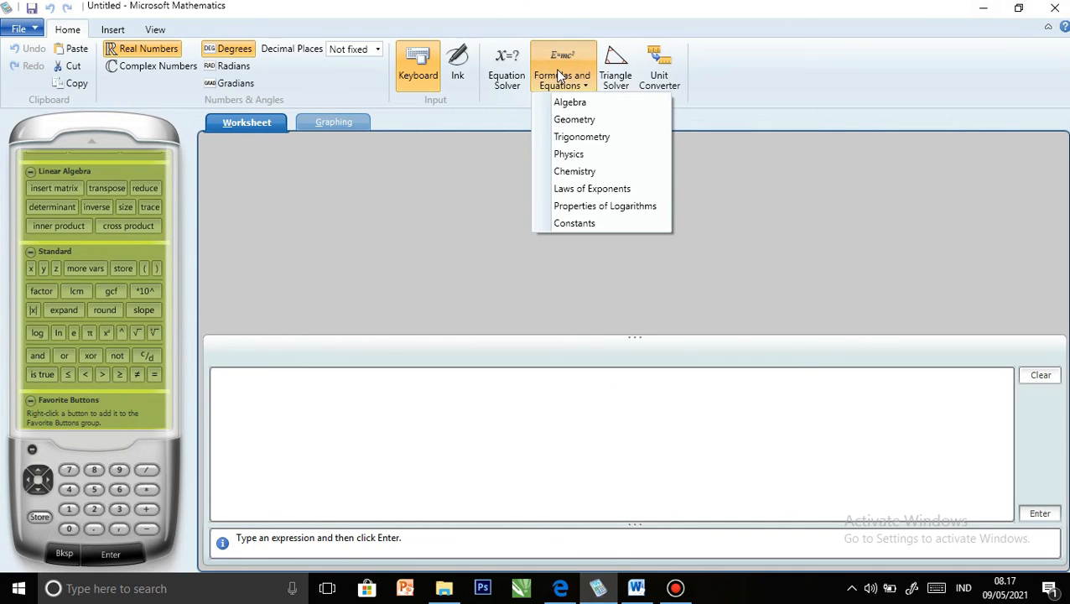
pyautogui.click(572, 225)
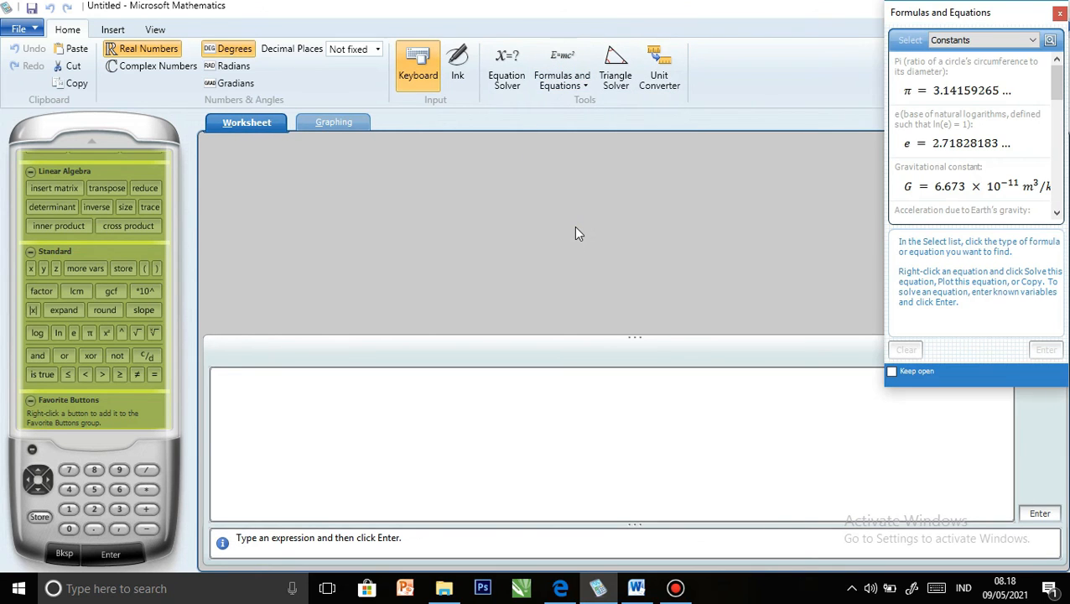
pyautogui.click(1059, 163)
pyautogui.click(1062, 163)
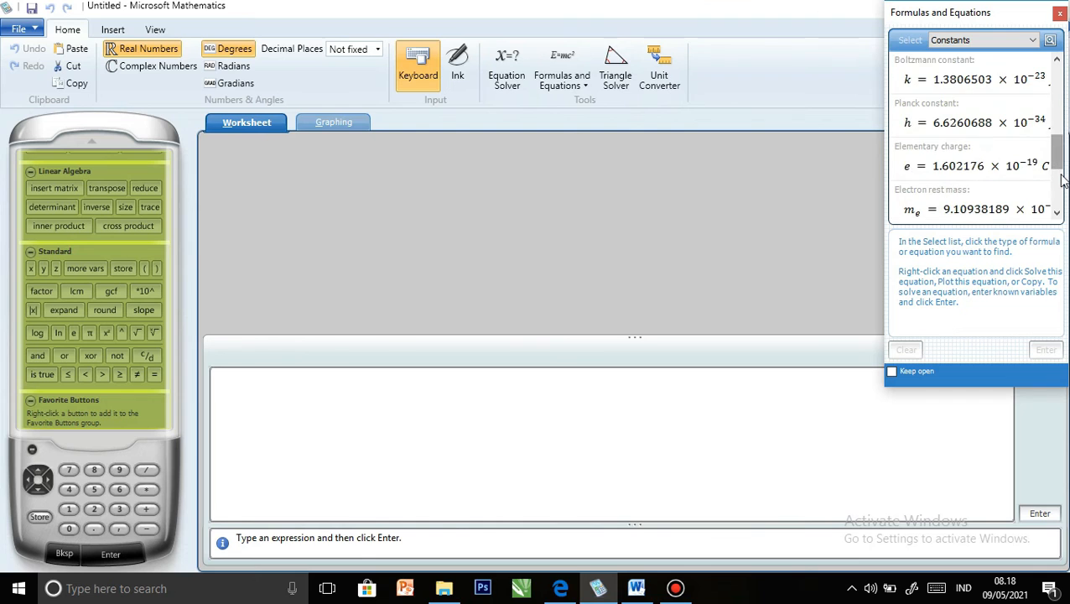
pyautogui.click(1062, 178)
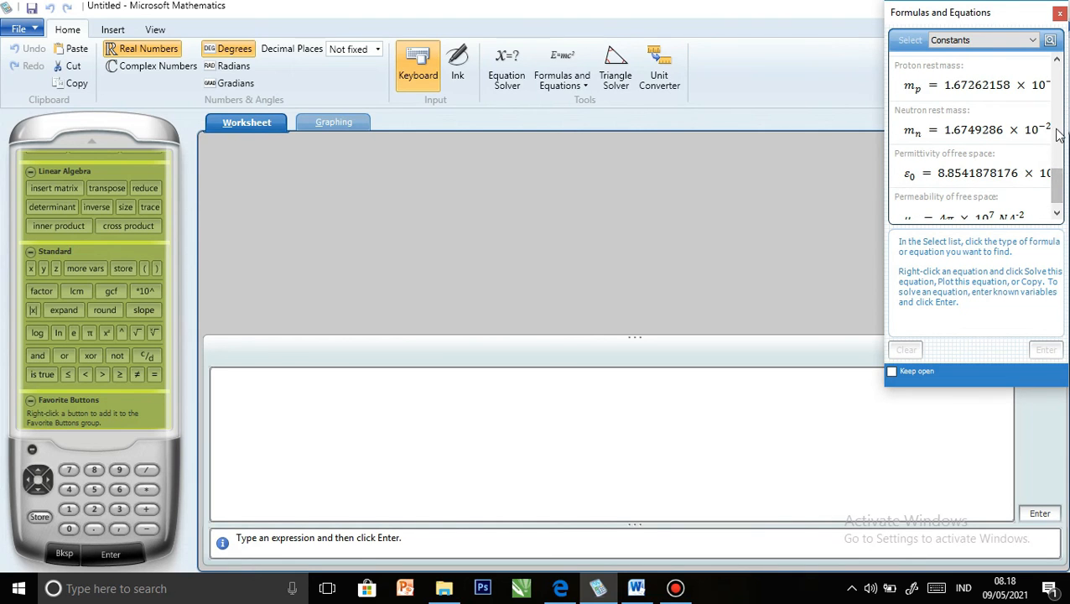
pyautogui.click(1060, 132)
pyautogui.click(1059, 115)
pyautogui.click(1059, 84)
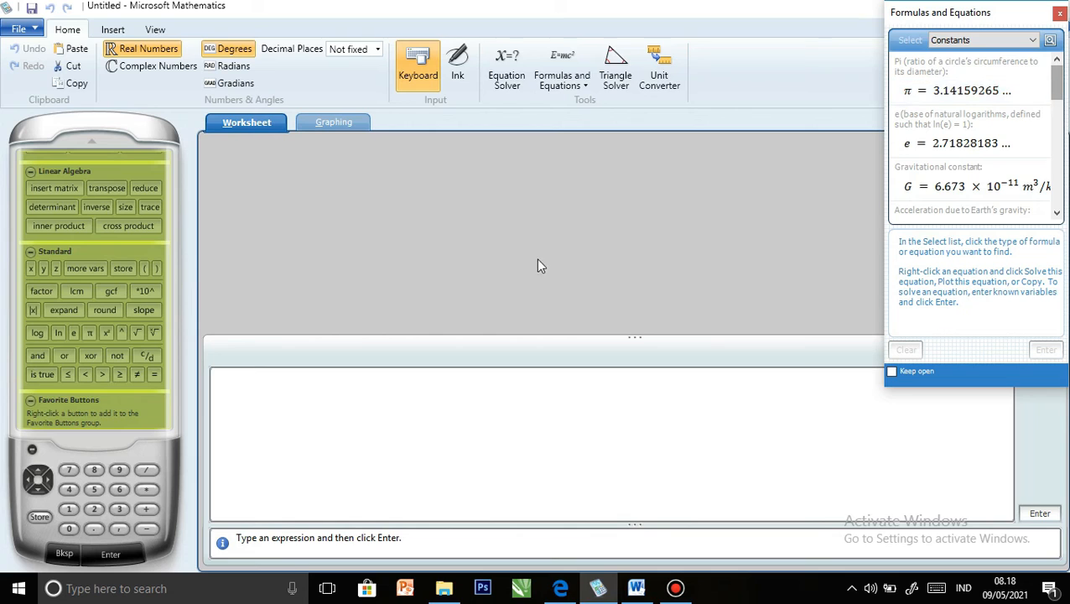
# - Enter the expression 30*3 in the empty expression input area
pyautogui.click(234, 383)
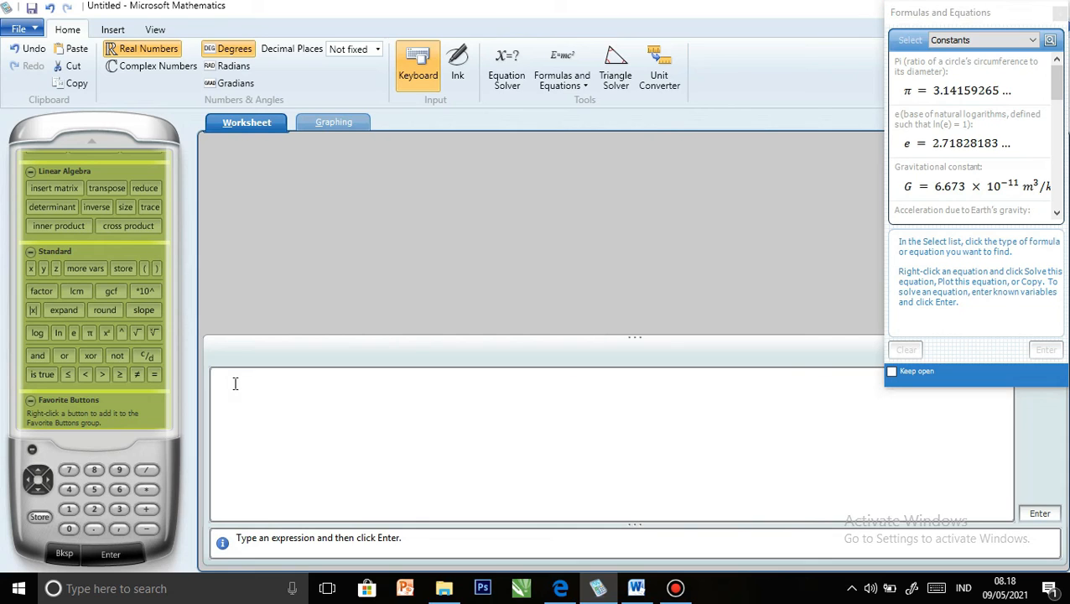
pyautogui.write('30')
pyautogui.write('*')
pyautogui.write('3')
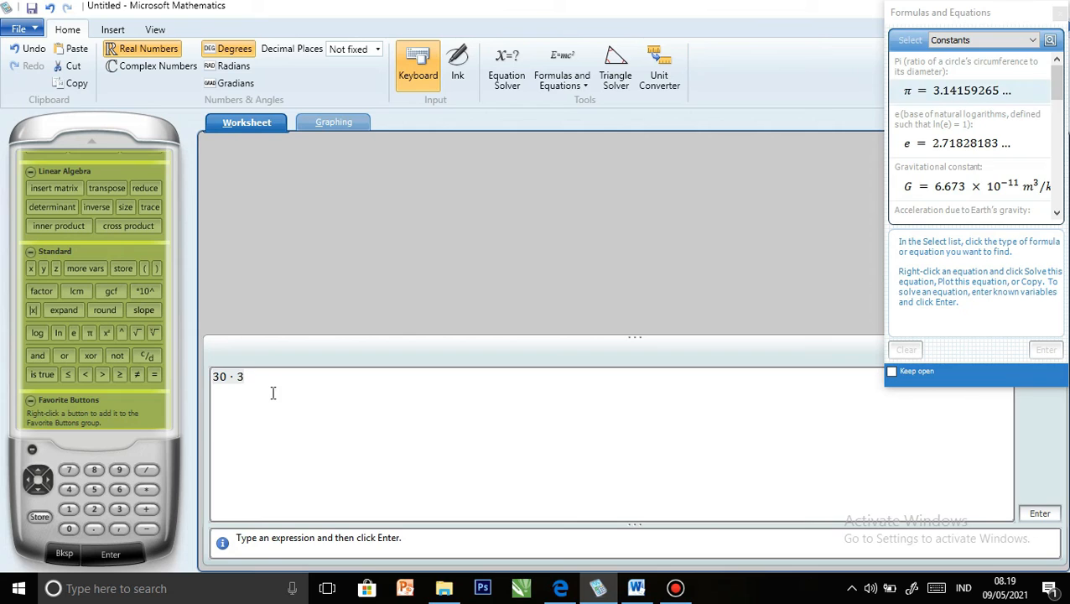
# - Copy the pi constant entry from the list and paste it at the end of the 30 · 3 expression
pyautogui.rightClick(923, 99)
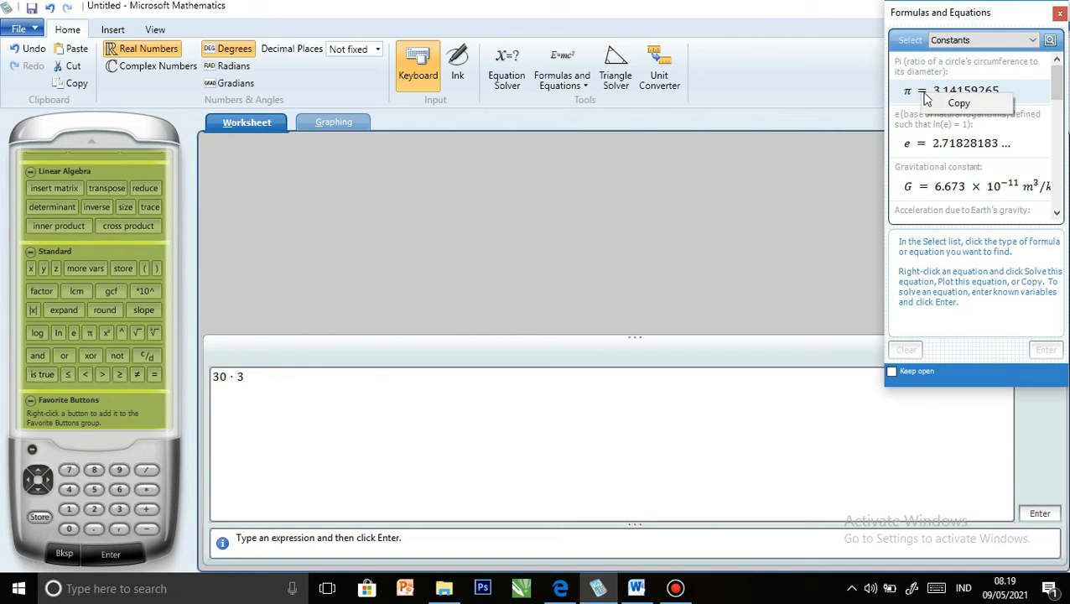
pyautogui.click(941, 105)
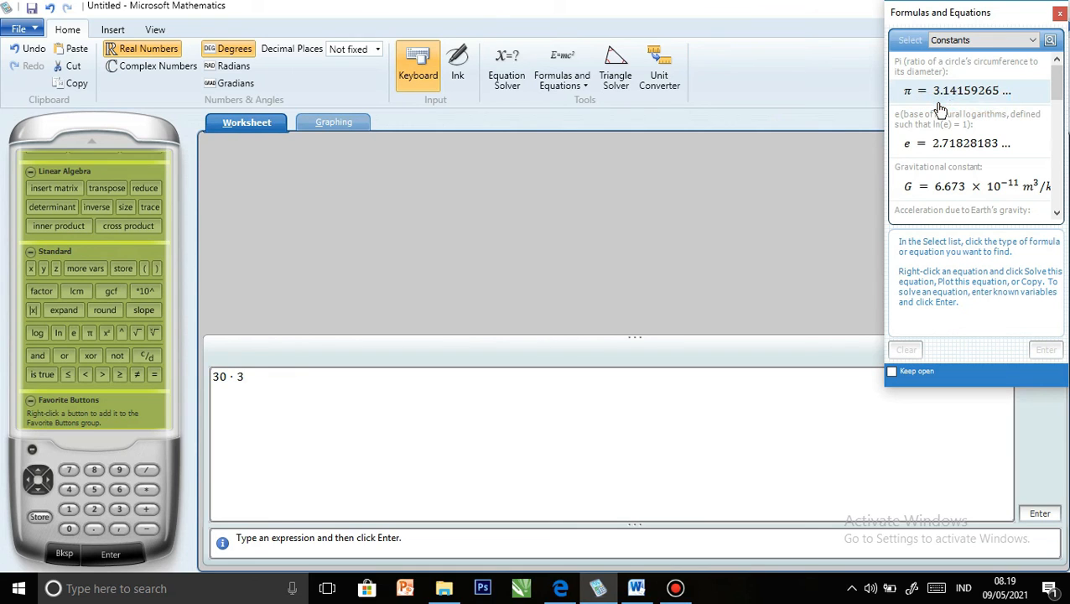
pyautogui.click(260, 377)
pyautogui.rightClick(259, 377)
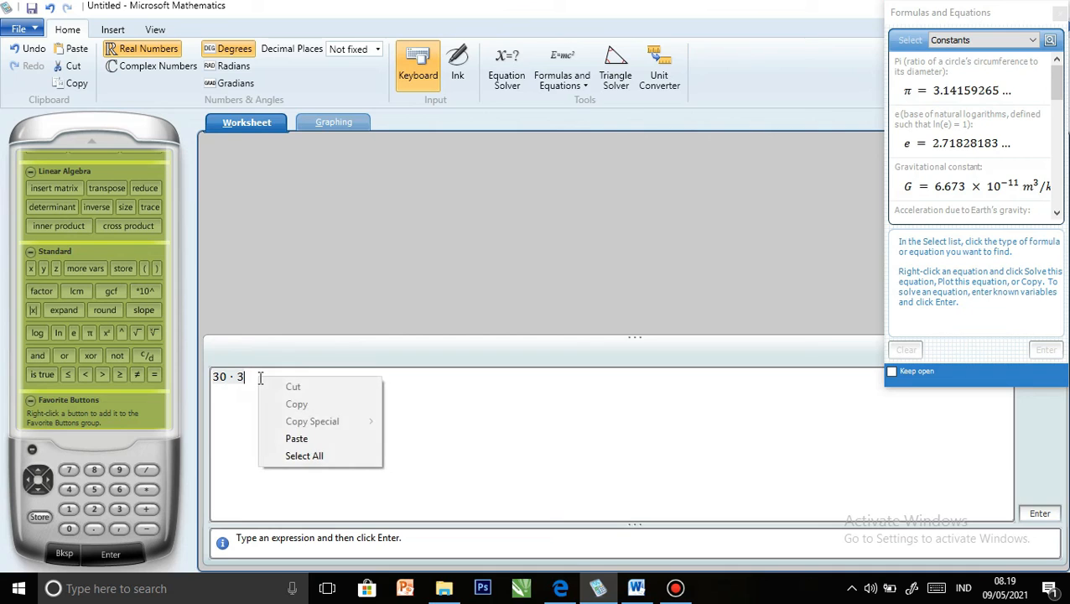
pyautogui.click(295, 438)
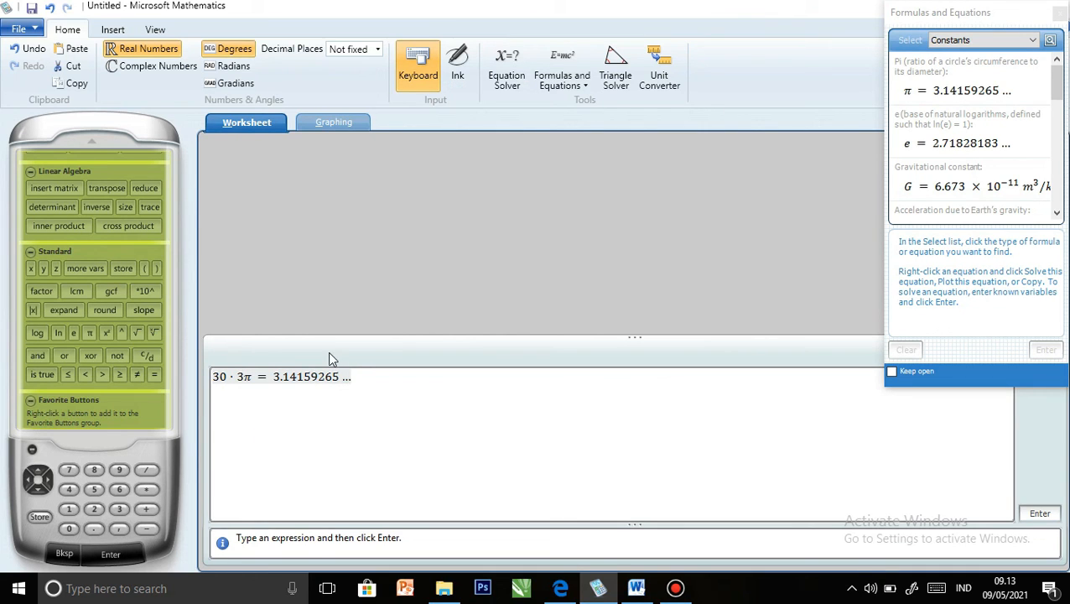
# - Strip "π =" and the trailing dots from the pasted constant and evaluate 30 · 33.14159265
pyautogui.click(273, 376)
pyautogui.press('BackSpace')
pyautogui.press('BackSpace')
pyautogui.press('BackSpace')
pyautogui.press('BackSpace')
pyautogui.click(311, 376)
pyautogui.click(1039, 515)
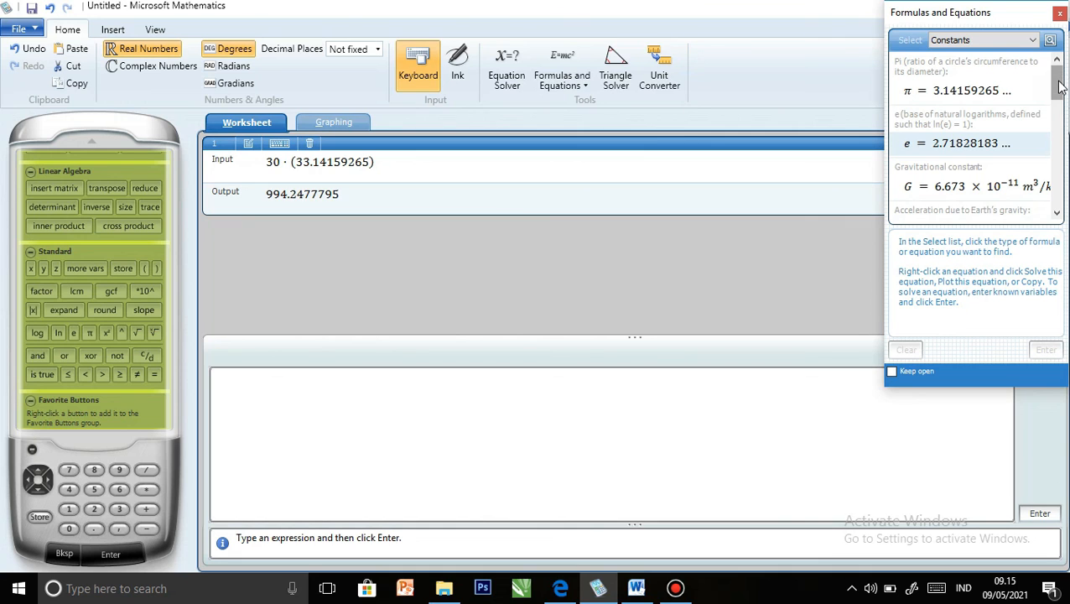
# - Look through the remaining constants down to the permeability of free space
pyautogui.click(1060, 130)
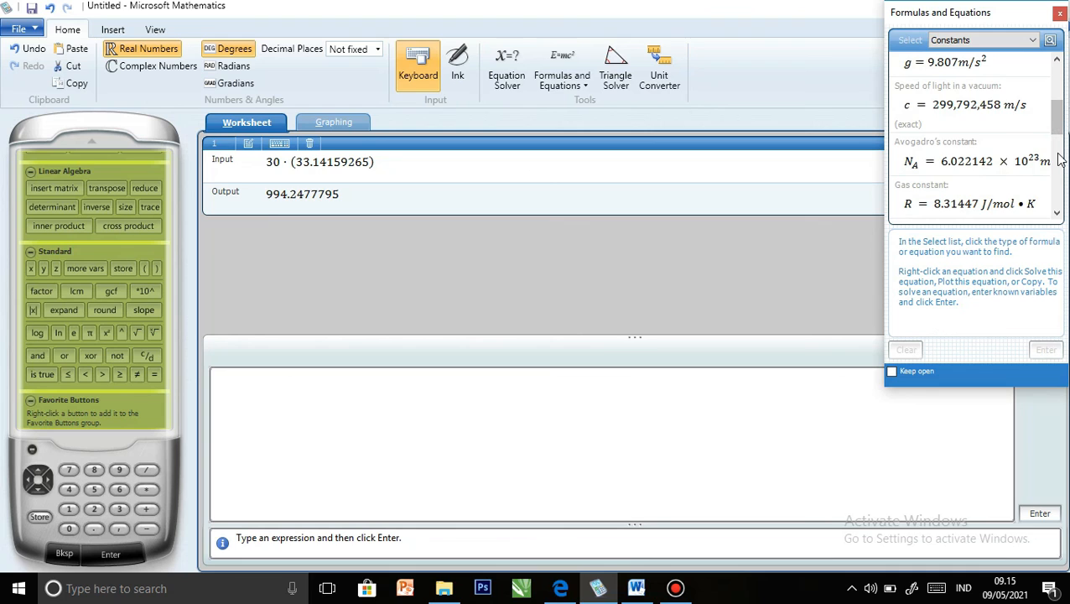
pyautogui.click(1059, 160)
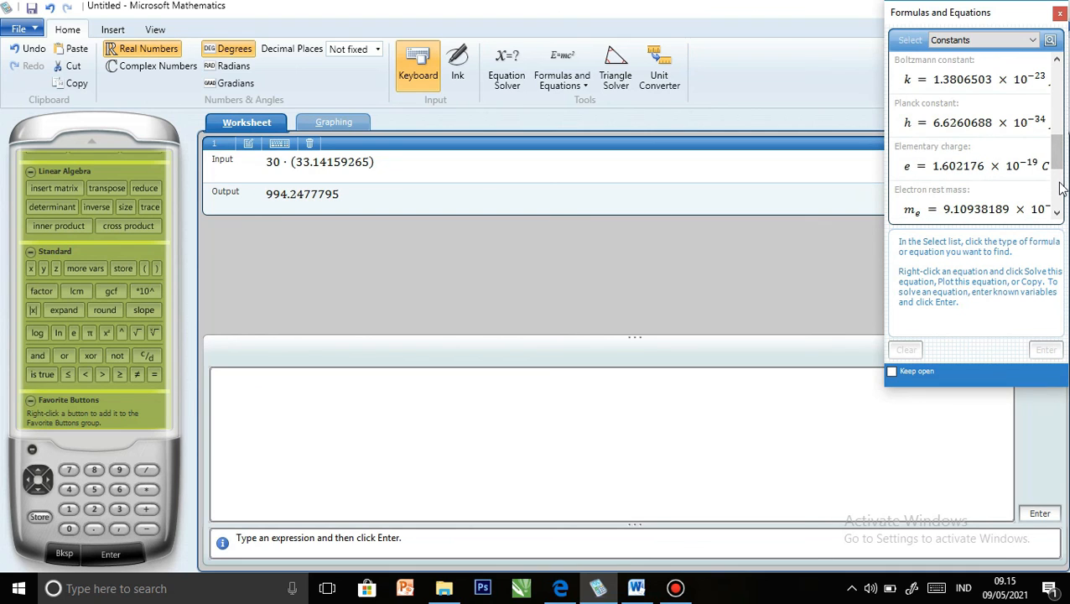
pyautogui.click(1059, 188)
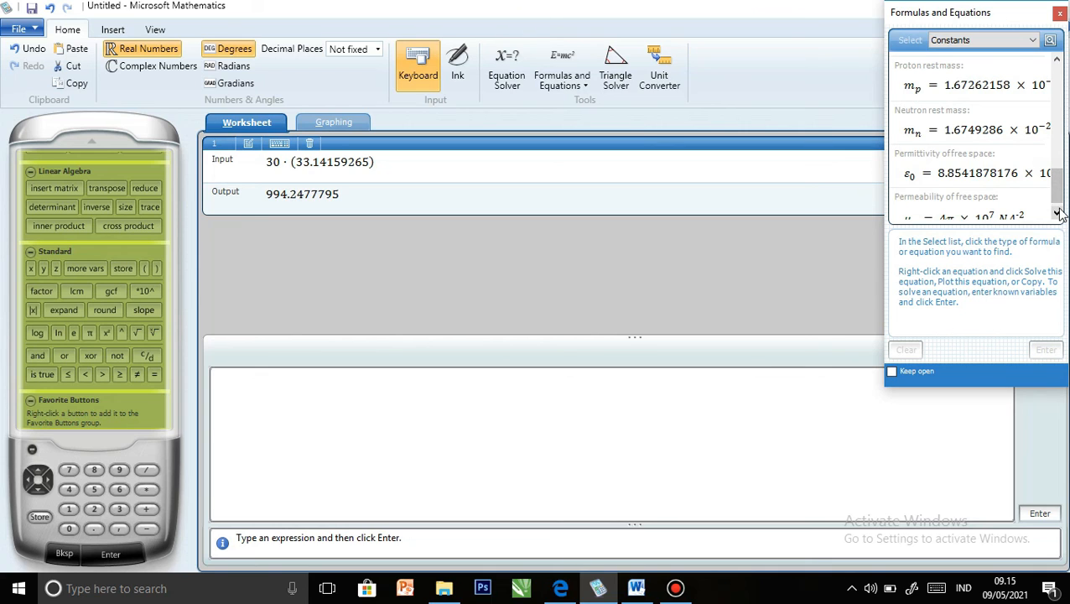
pyautogui.click(1059, 210)
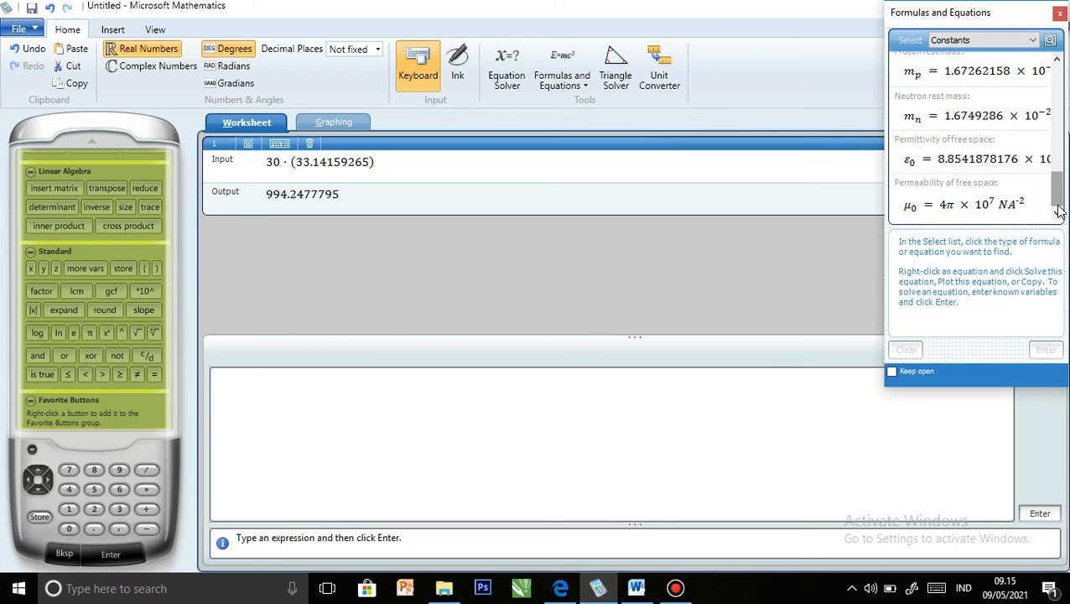